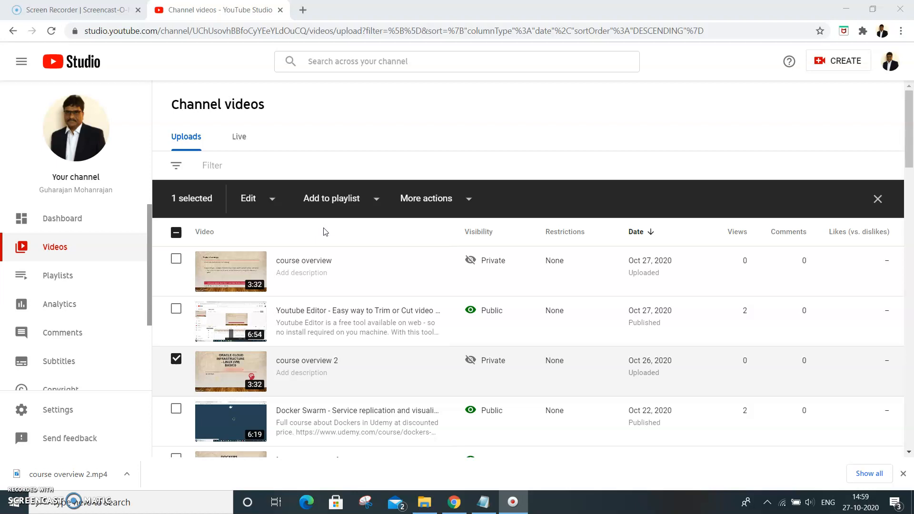
Load youtube.com and go from there to the channel's list of uploaded videos in YouTube Studio
click(113, 29)
text(you)
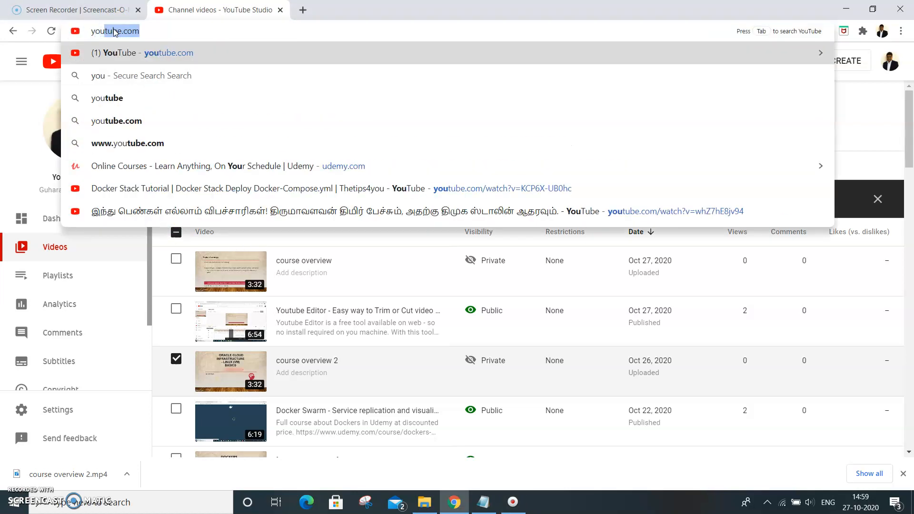
key(Return)
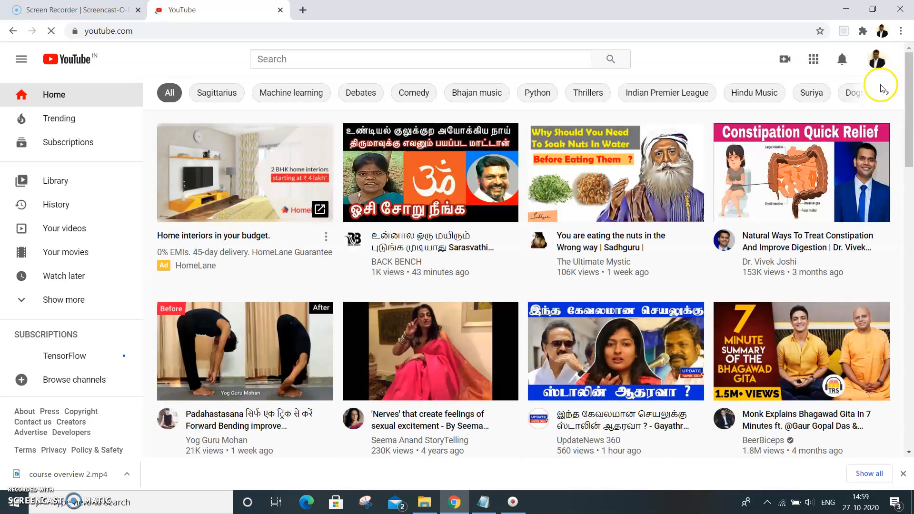
click(875, 61)
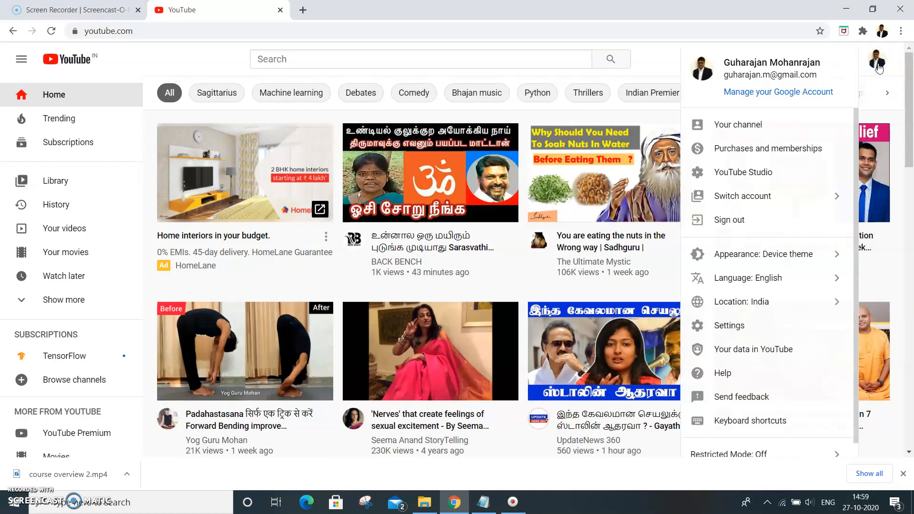
click(749, 175)
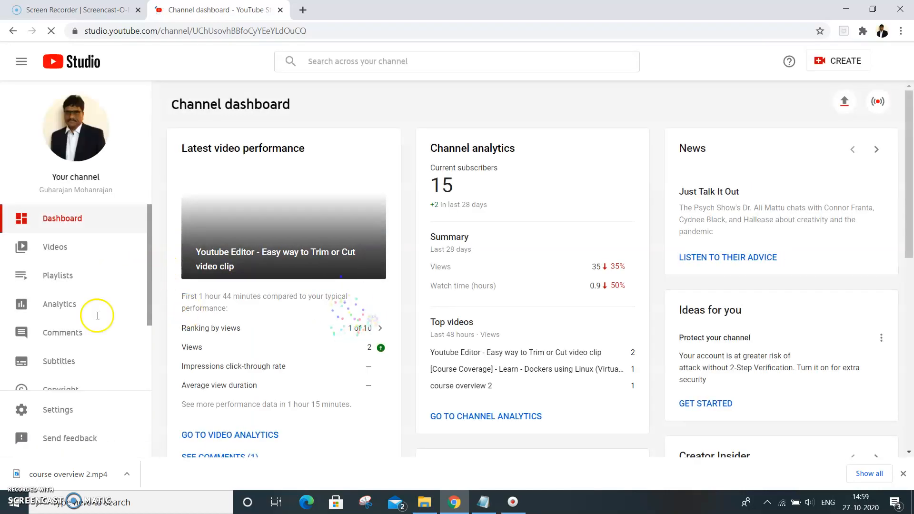
click(39, 252)
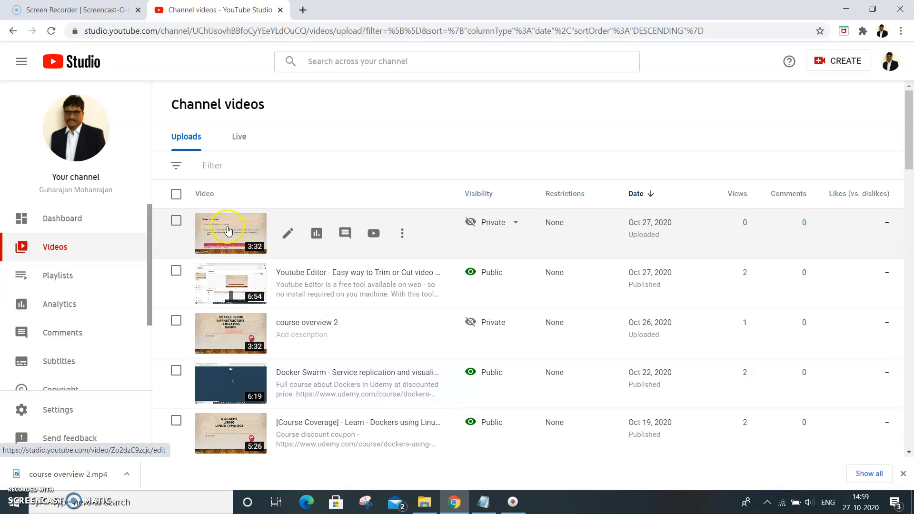
click(841, 65)
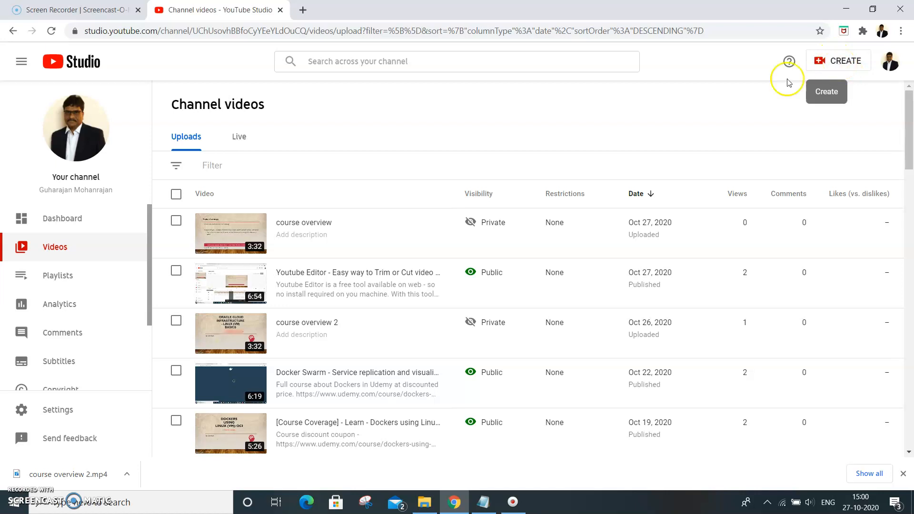
Open the private "course overview" video from the list in the video editor
click(232, 235)
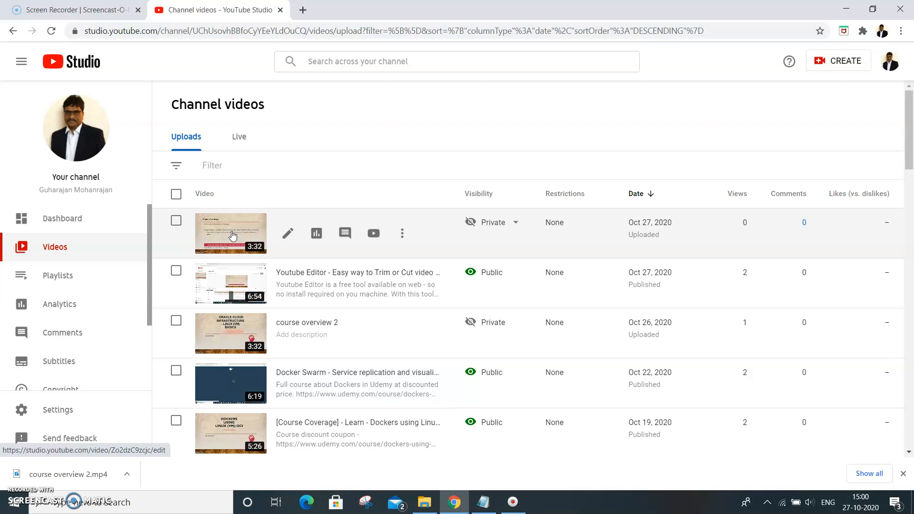
click(232, 235)
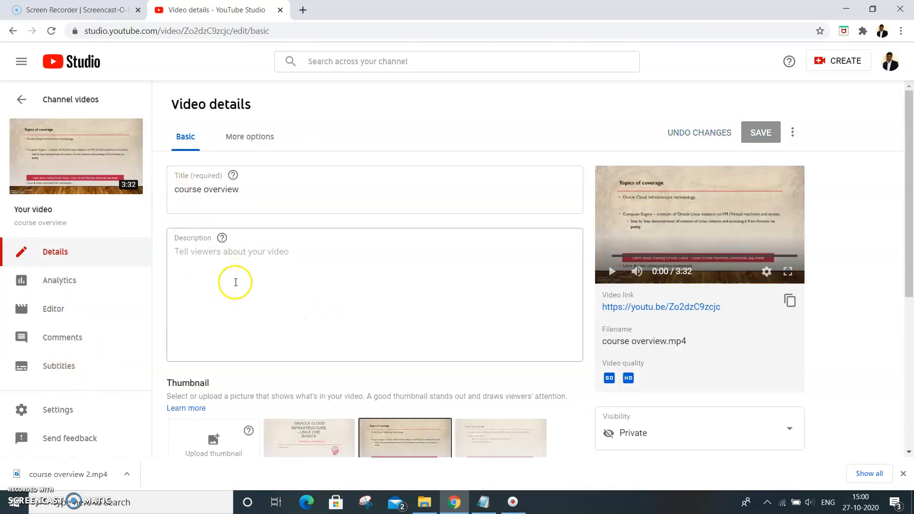
click(53, 311)
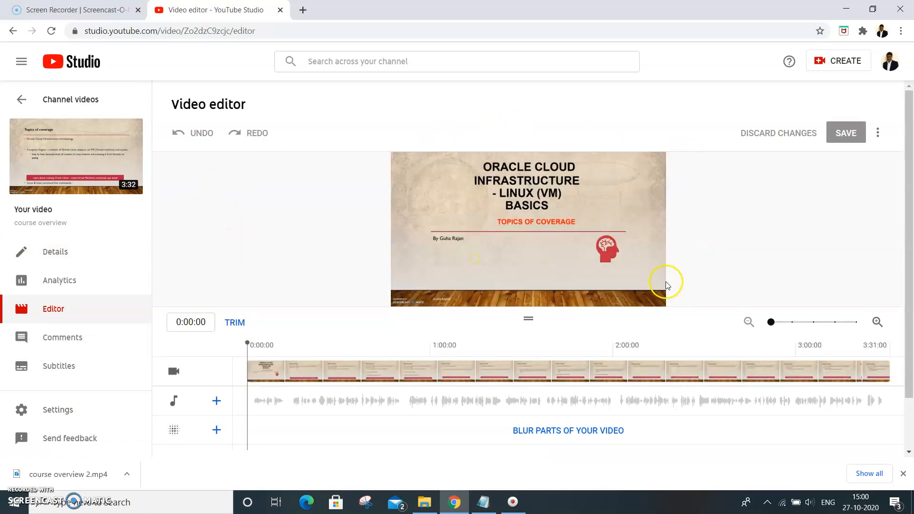
Add a custom blur at the beginning of the video
mouse_move(416, 180)
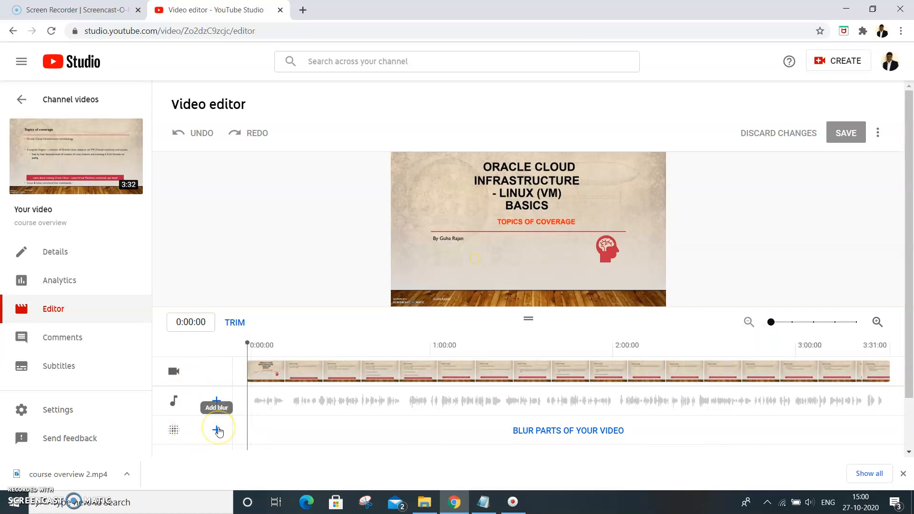
click(217, 430)
click(217, 431)
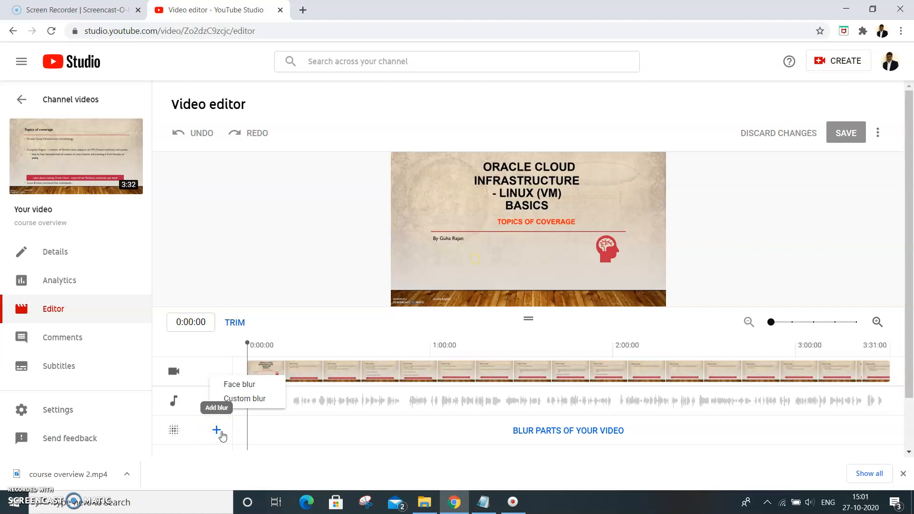
click(252, 402)
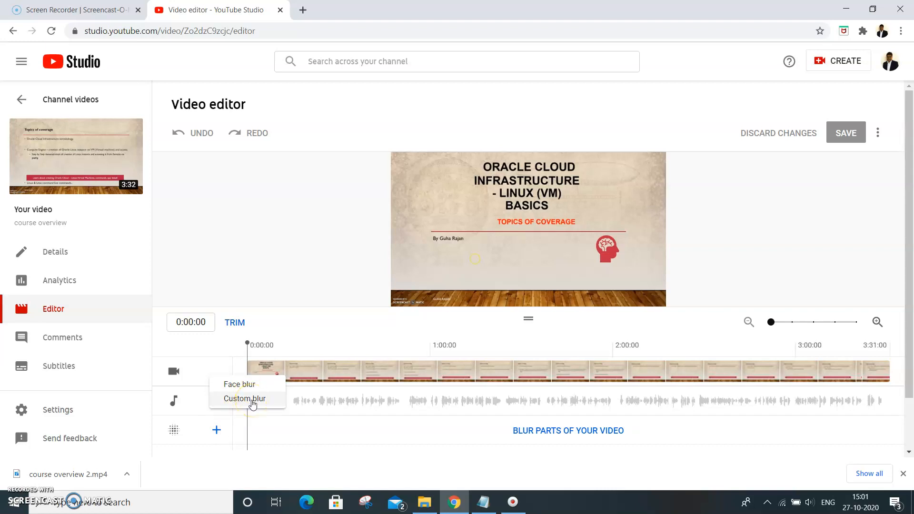
click(252, 403)
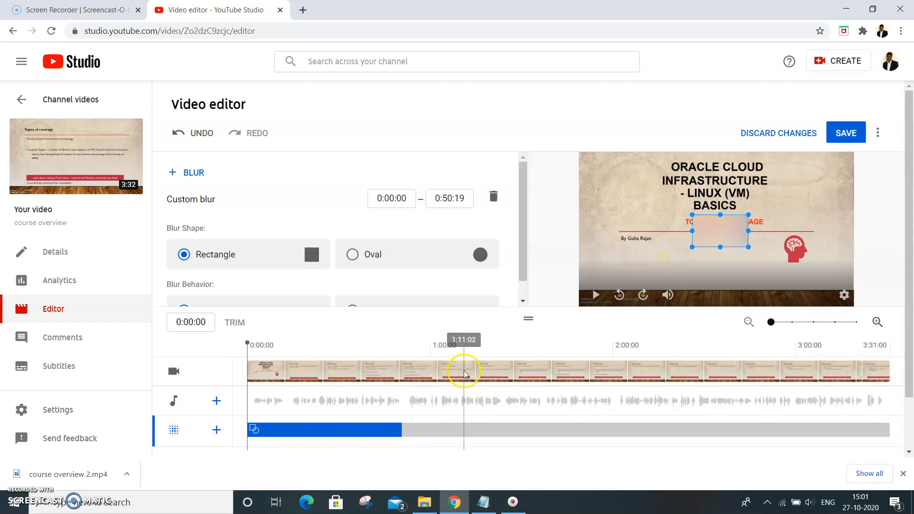
Add another custom blur near the one-minute mark and make it start at 1:01:17
click(435, 372)
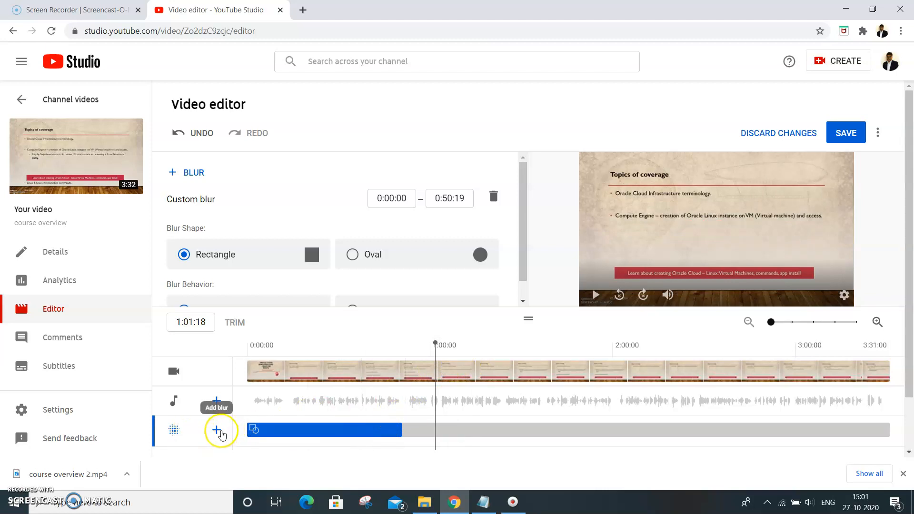
click(217, 431)
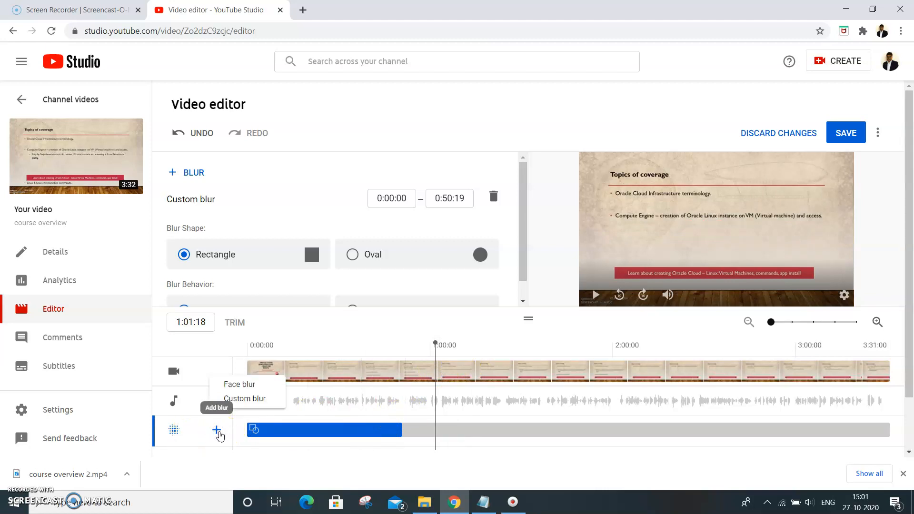
click(243, 399)
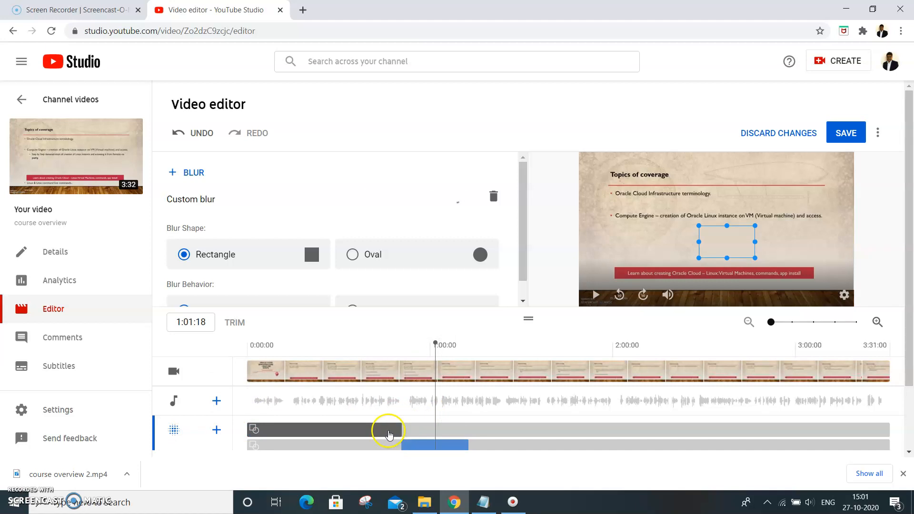
drag(292, 446, 435, 440)
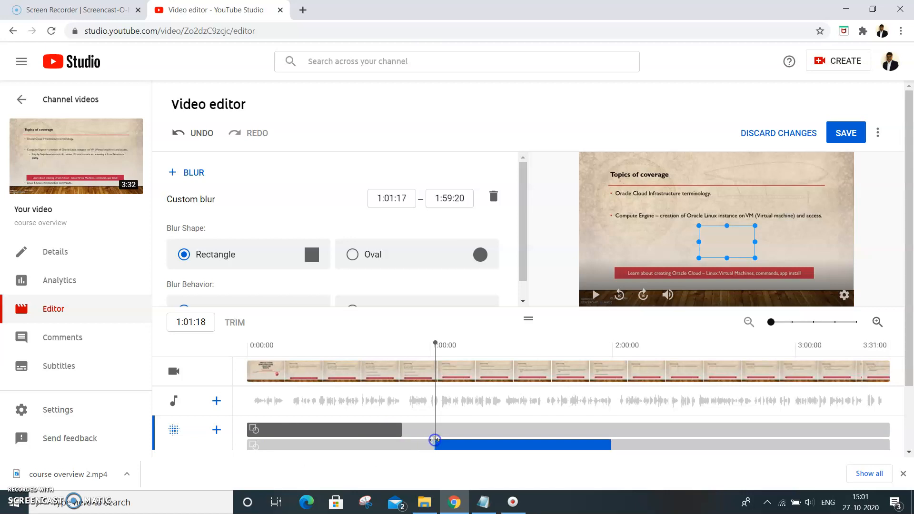
Stretch the blur rectangle over the "Compute Engine" bullet line and shorten the blur so it ends at 1:40:16
drag(734, 225, 822, 217)
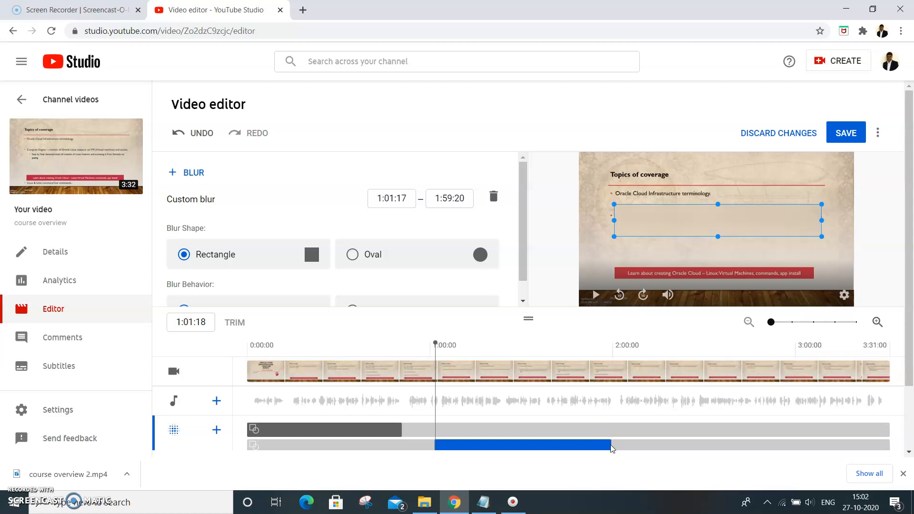
drag(602, 448, 551, 433)
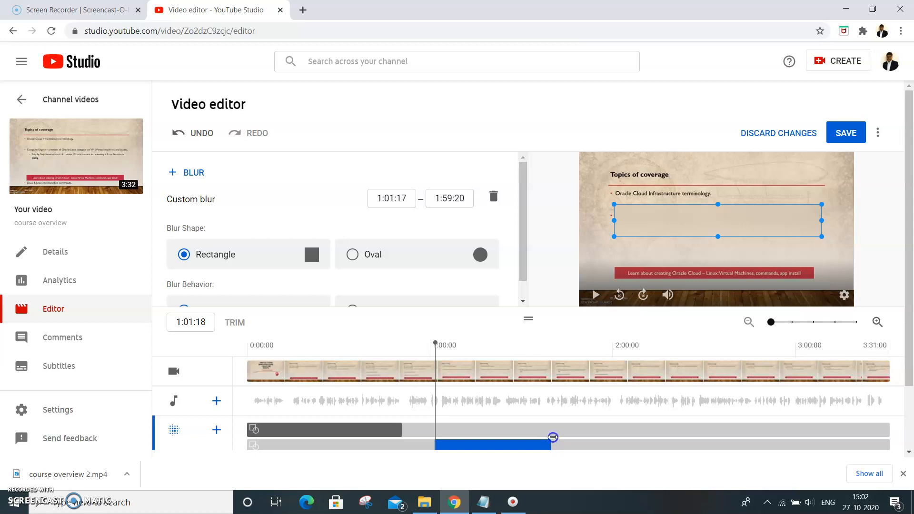
drag(552, 437, 553, 436)
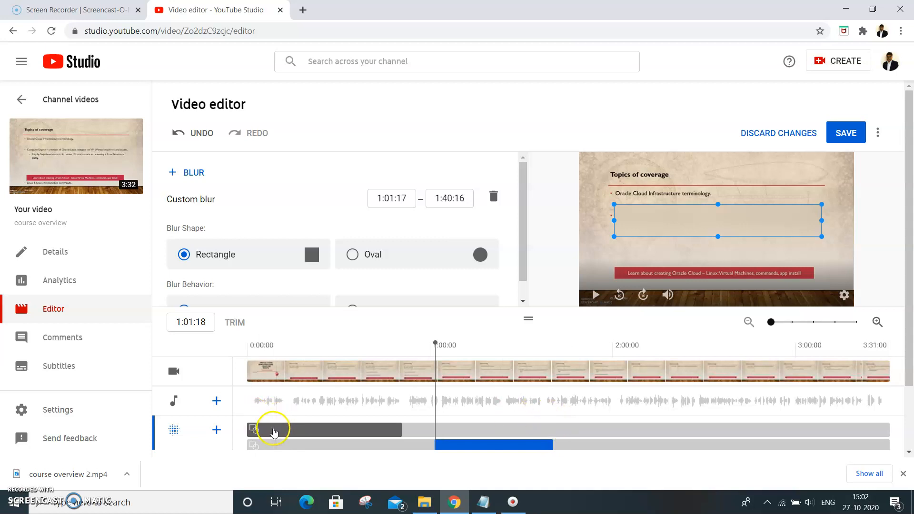
Delete the custom blur that starts at 0:00:00
click(274, 431)
click(353, 379)
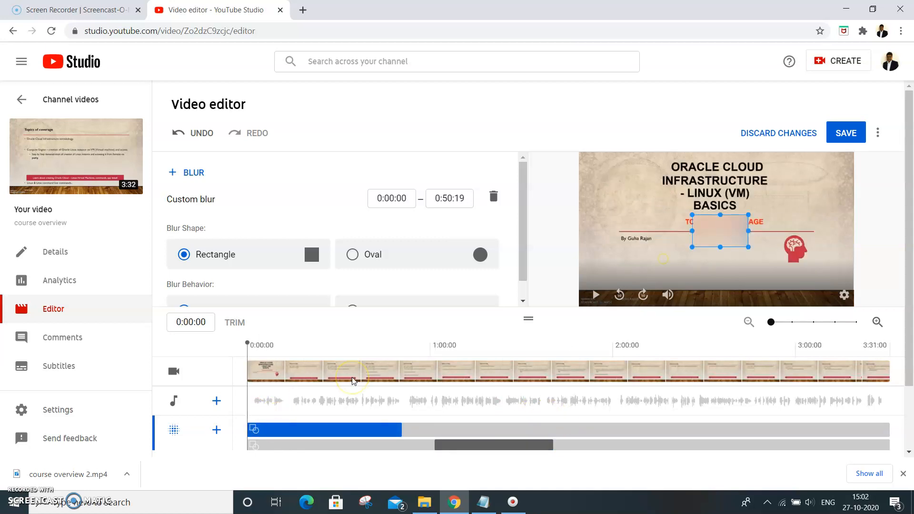
key(Delete)
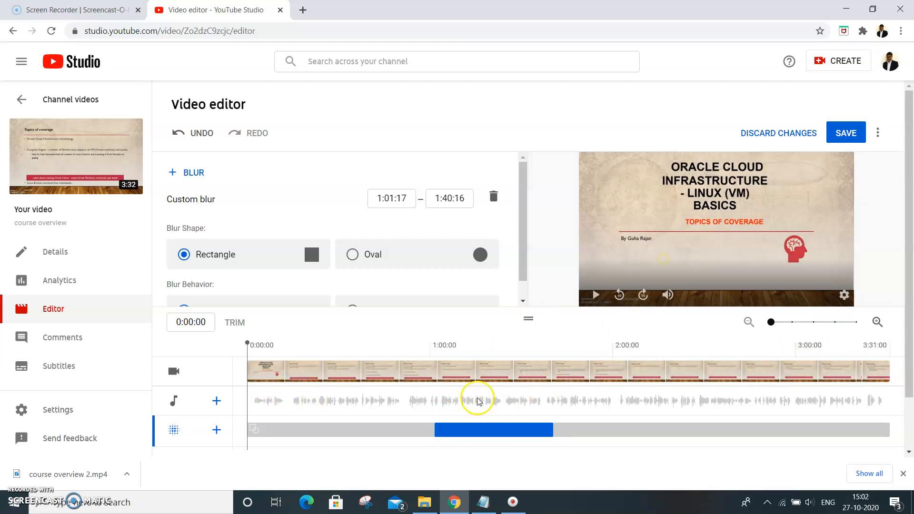
Shorten the remaining custom blur so it ends at 1:33:00
click(545, 434)
drag(551, 431, 529, 430)
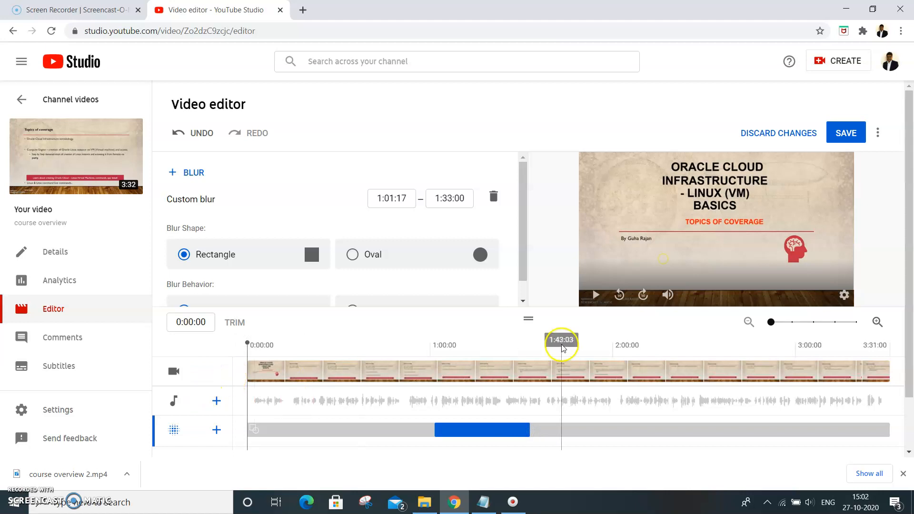
scroll(565, 350, down, 2)
scroll(574, 342, up, 2)
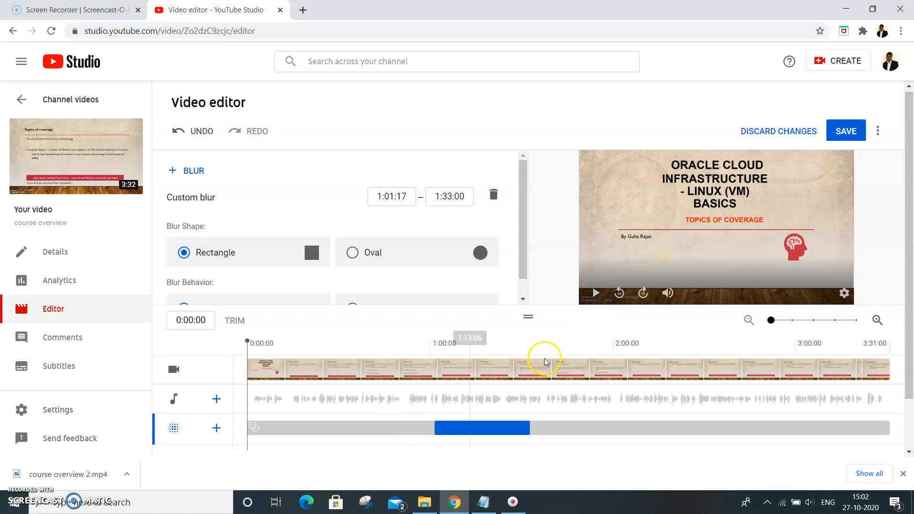
Play the video from just before the blurred section with the sound muted to check the blur
click(595, 293)
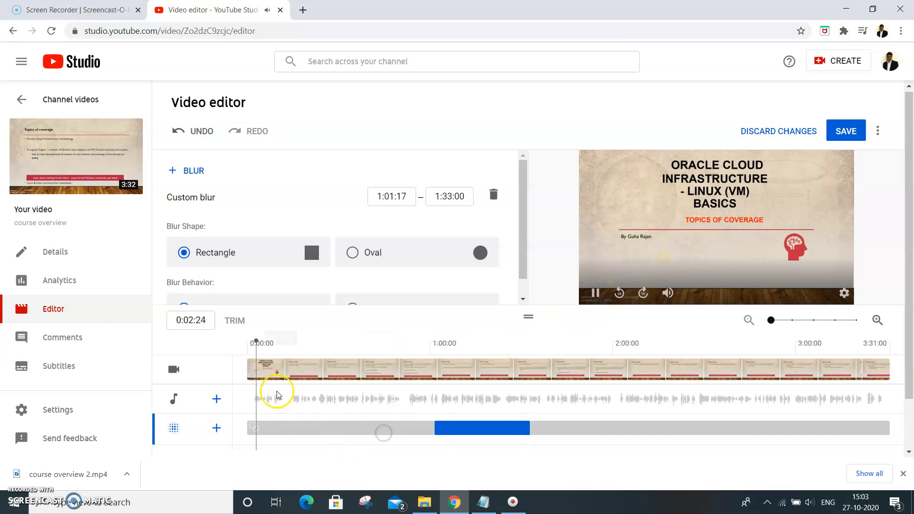
drag(261, 361, 421, 366)
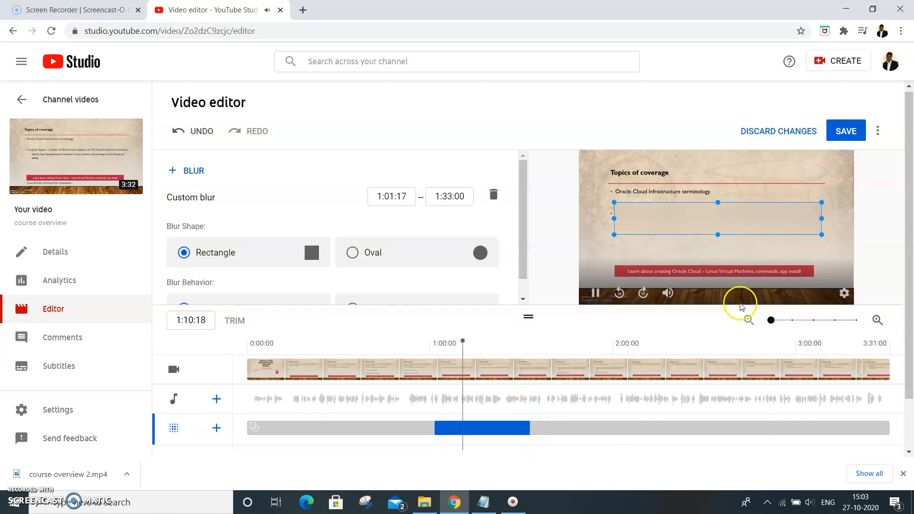
click(668, 293)
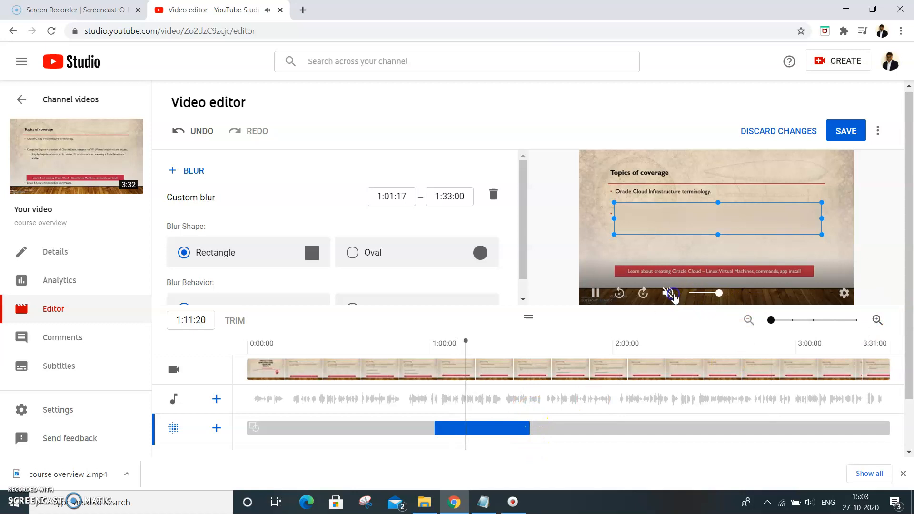
click(528, 418)
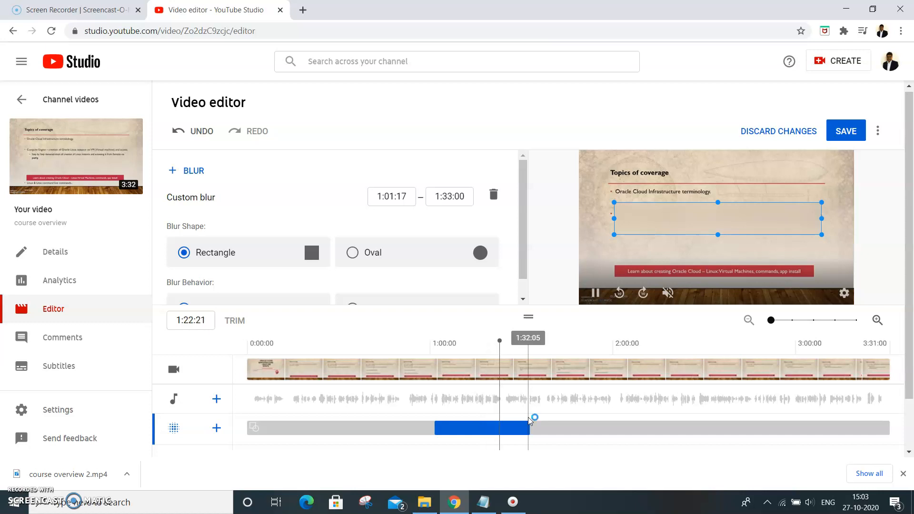